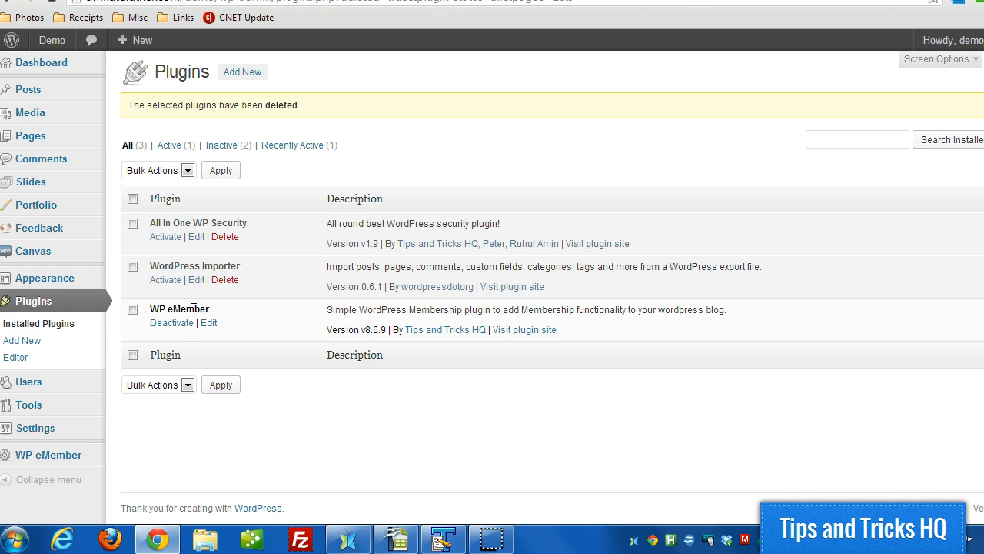
Upload emember-bulk-member-import.zip as a new plugin from the Add Plugins page.
left_click_drag(150, 309, 209, 308)
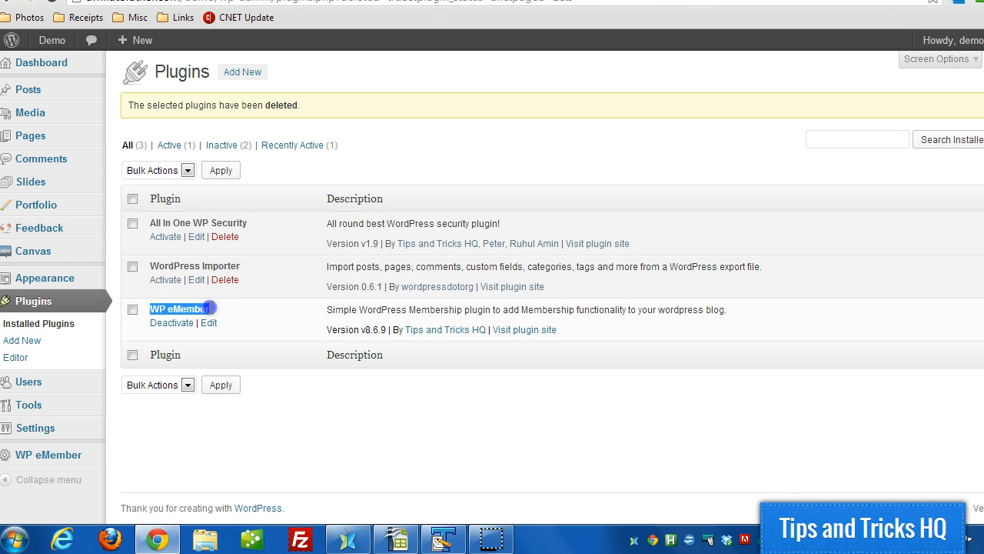
left_click(36, 341)
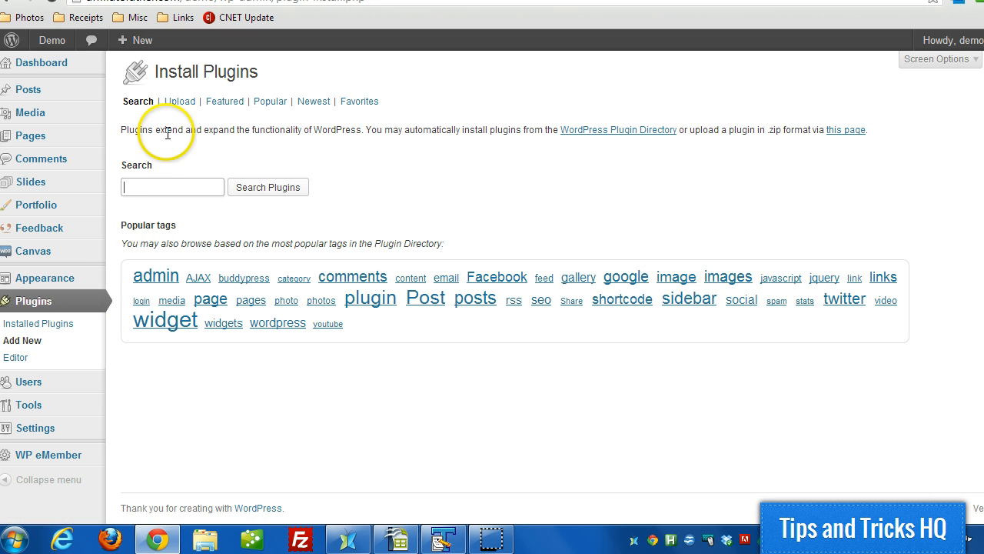
left_click(178, 112)
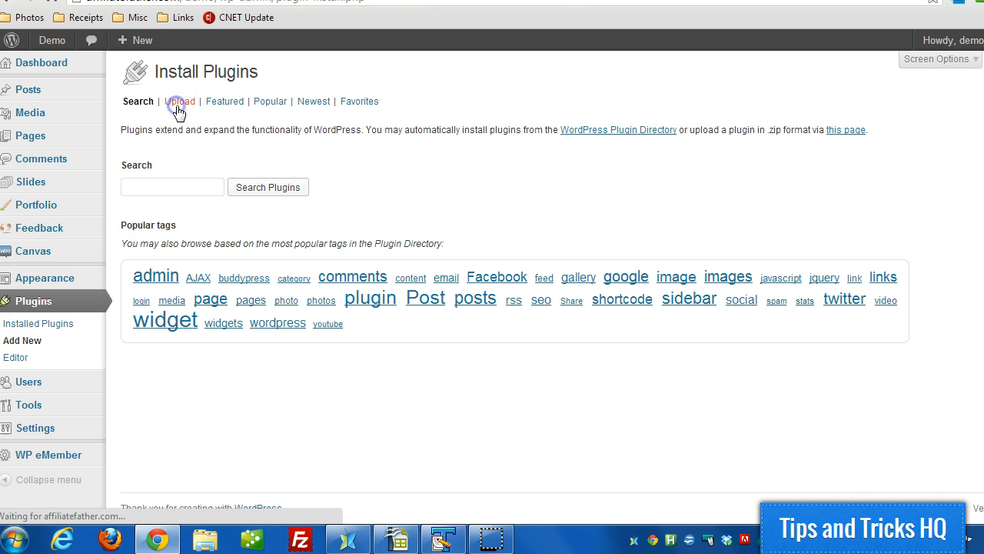
left_click(158, 186)
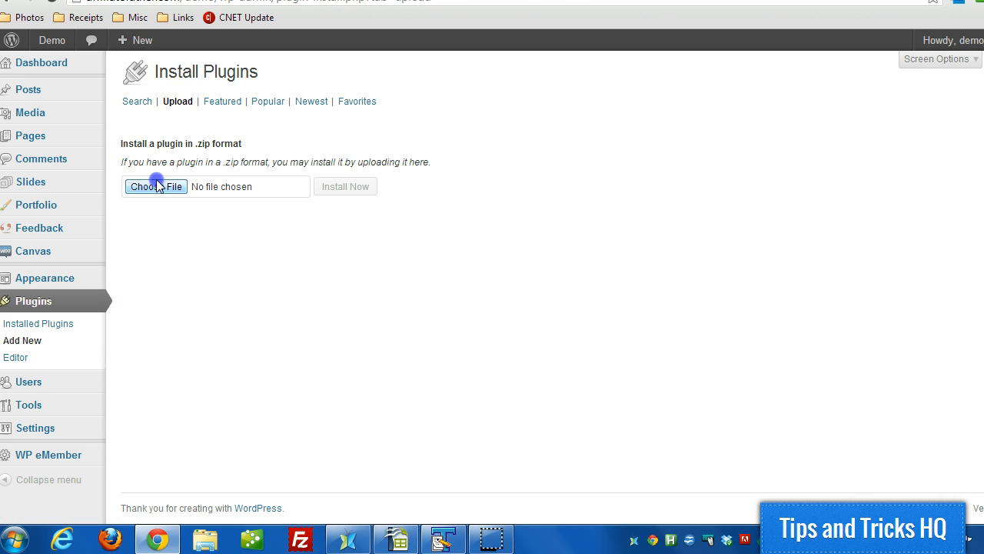
double_click(193, 209)
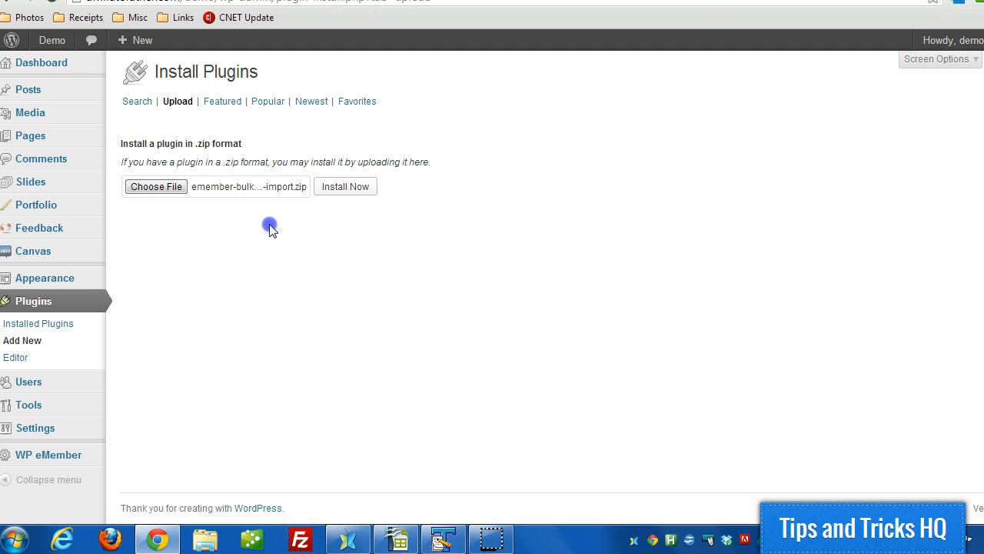
Install the uploaded Bulk Import plugin and activate it.
left_click(359, 189)
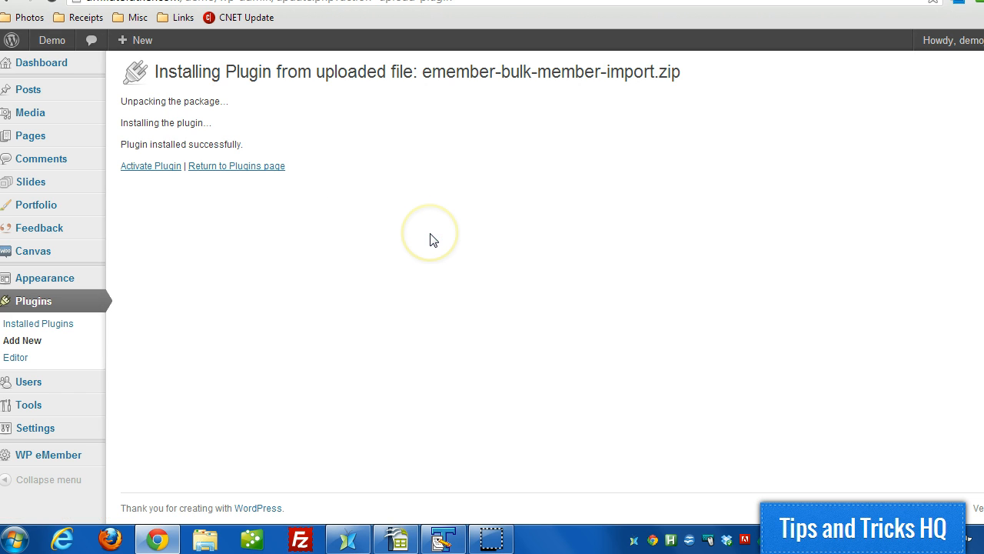
left_click(138, 166)
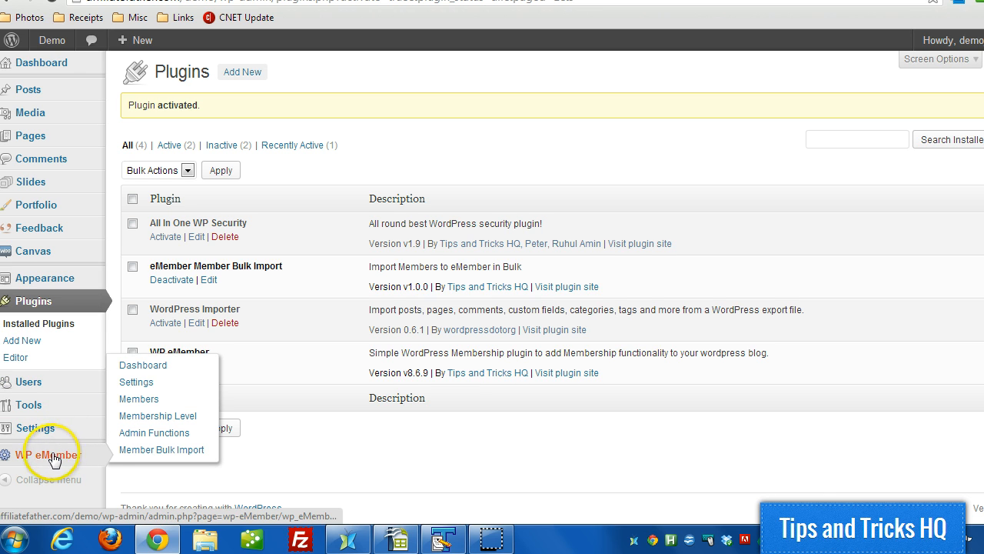
mouse_move(48, 455)
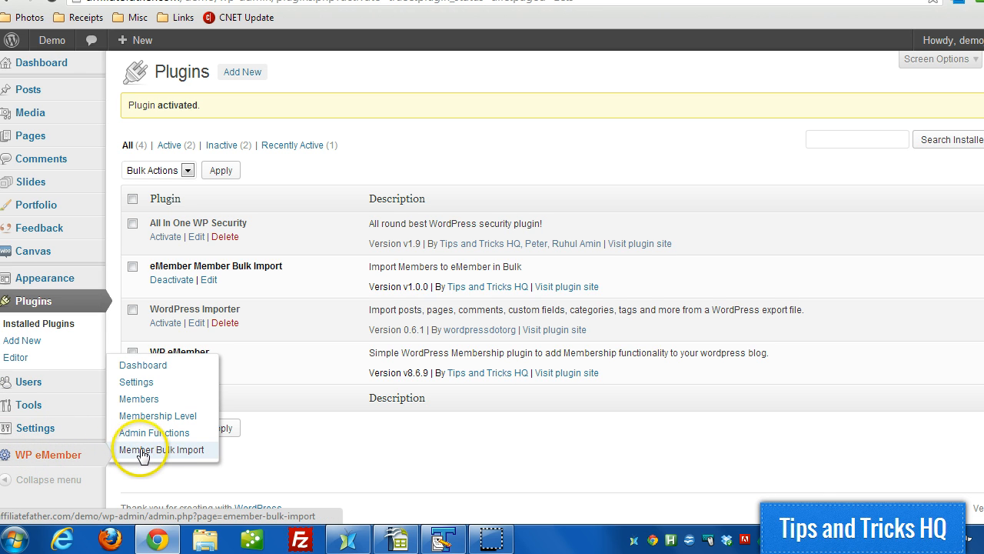
Go to WP eMember > Member Bulk Import and bring the OpenOffice Calc CSV forward.
left_click(152, 449)
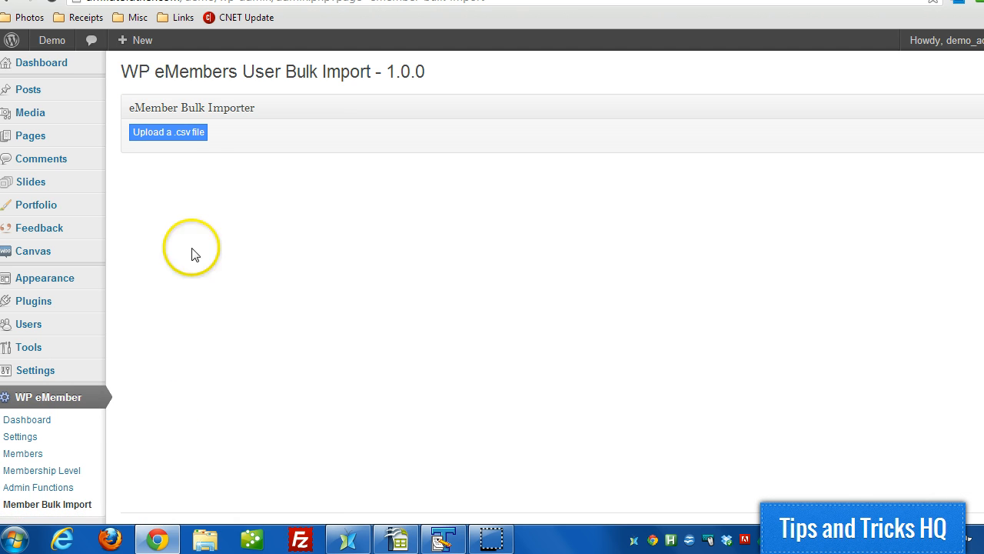
left_click(187, 140)
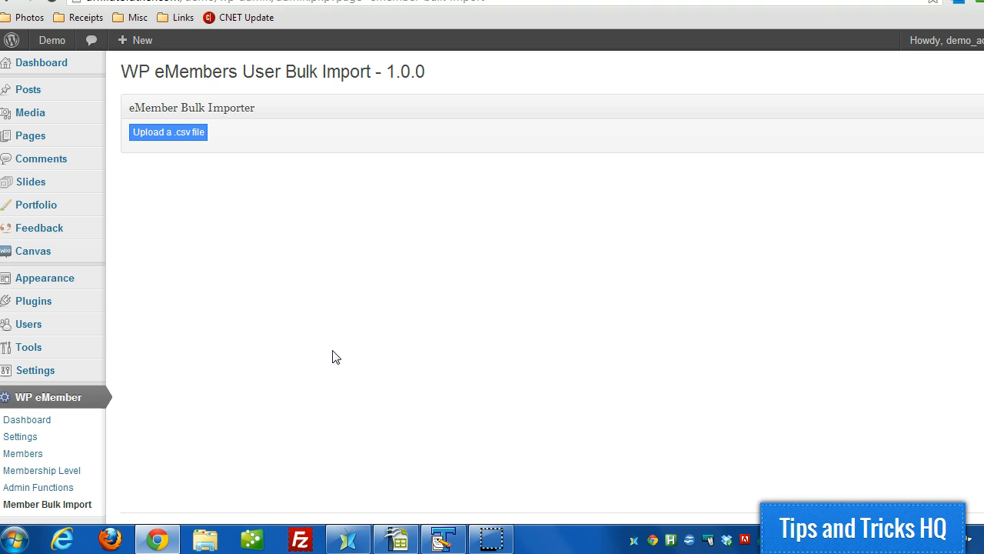
left_click(409, 446)
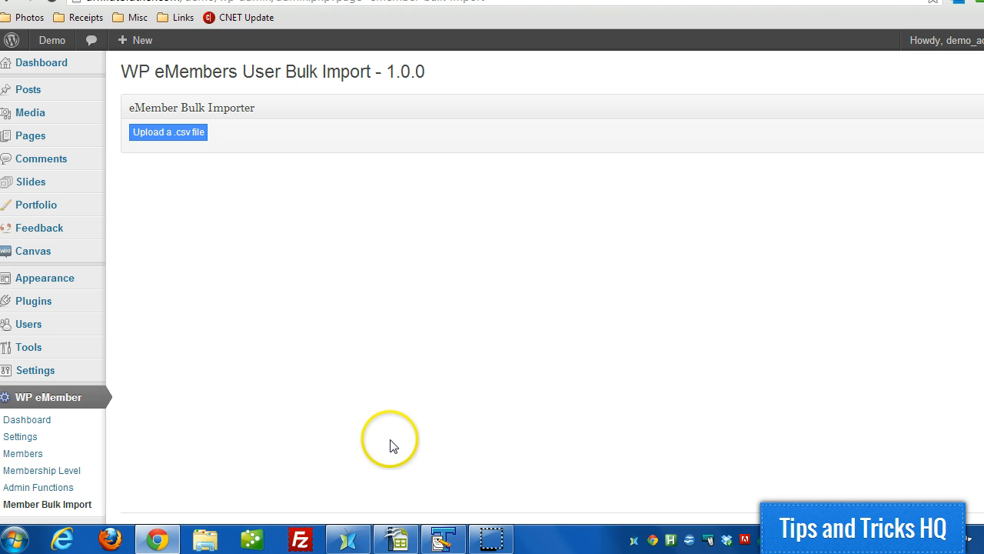
Maximize member_list_csv-1.csv in Calc to review the three member rows.
left_click(397, 538)
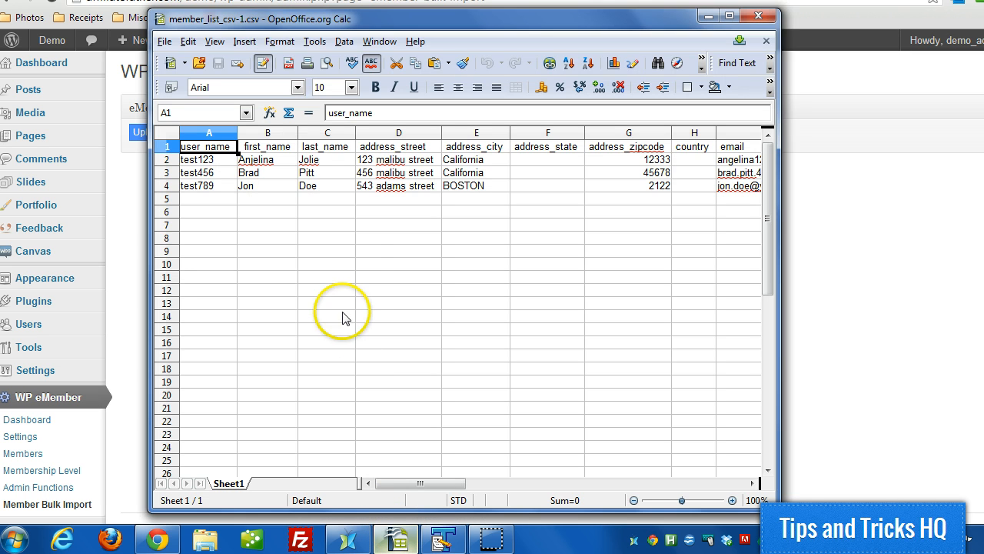
left_click(729, 17)
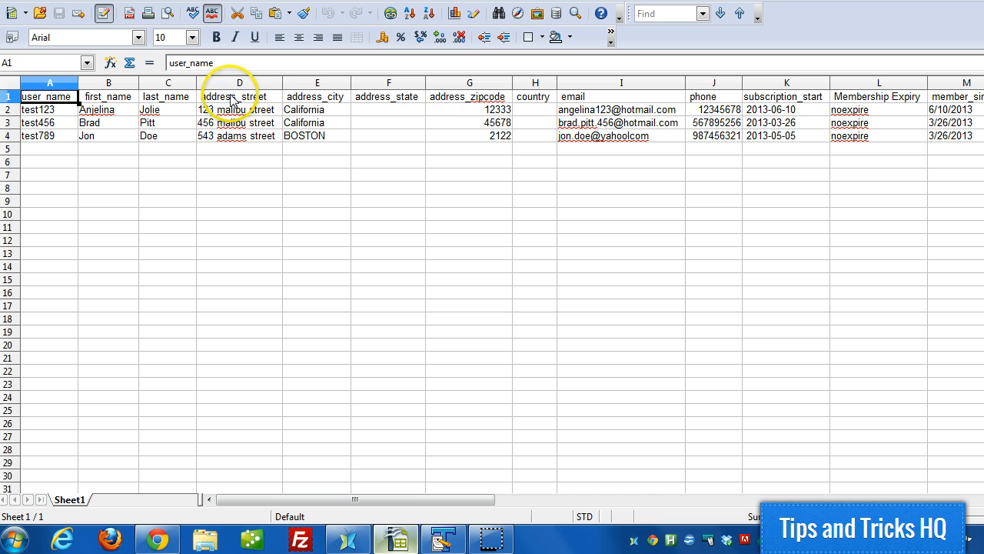
mouse_move(432, 499)
left_mouse_down()
mouse_move(681, 532)
mouse_move(619, 537)
mouse_move(765, 543)
mouse_move(711, 547)
left_mouse_up()
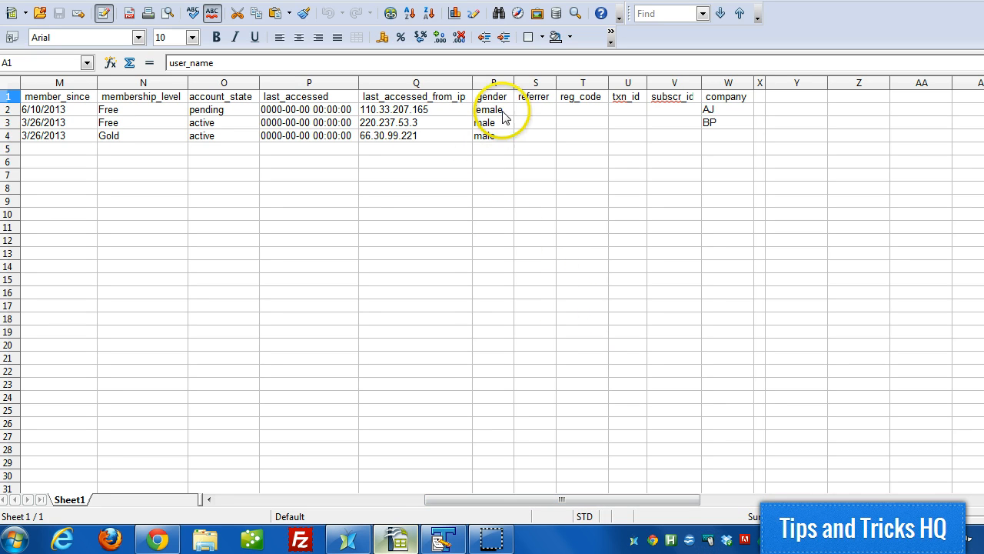
left_click_drag(484, 500, 262, 504)
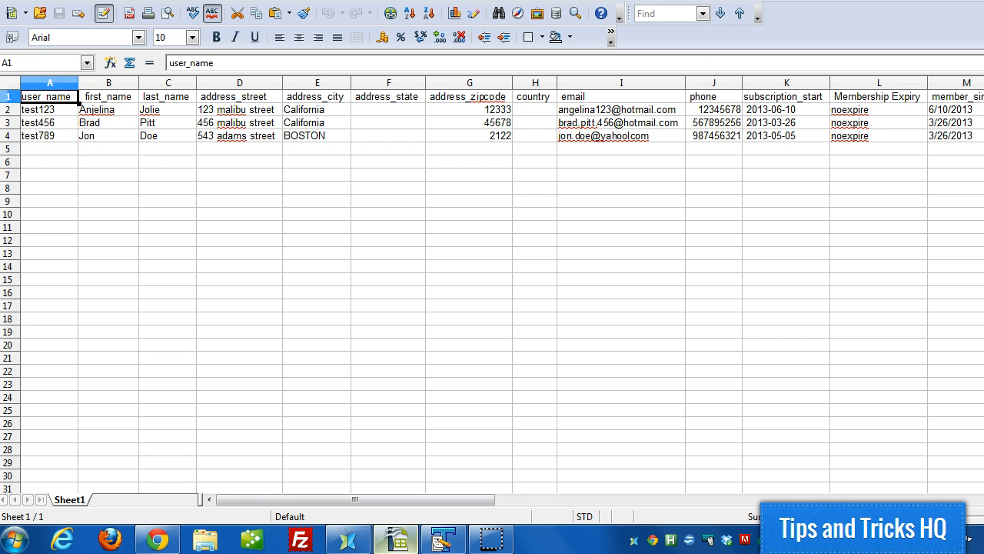
Close the Calc spreadsheet and return to the WordPress importer page.
left_click(911, 17)
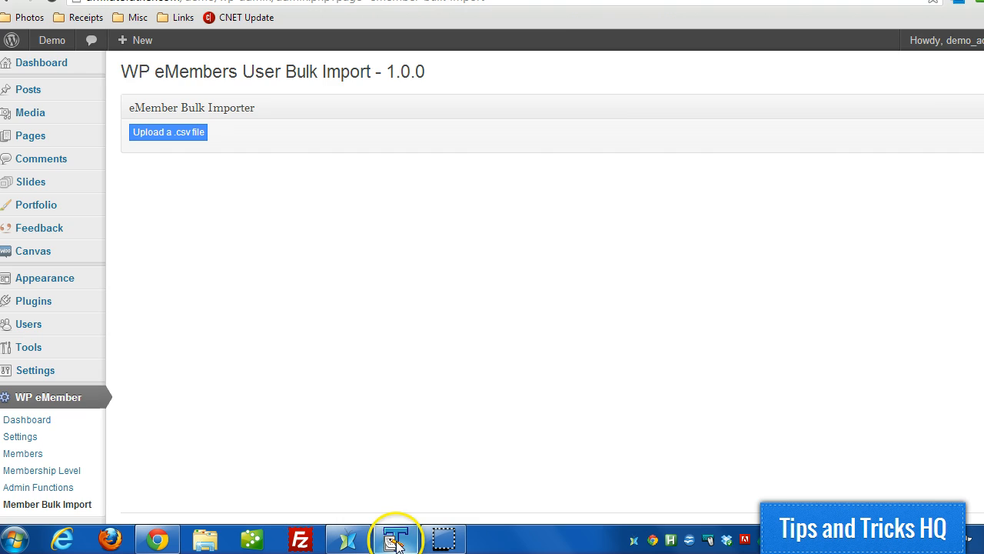
left_click(391, 533)
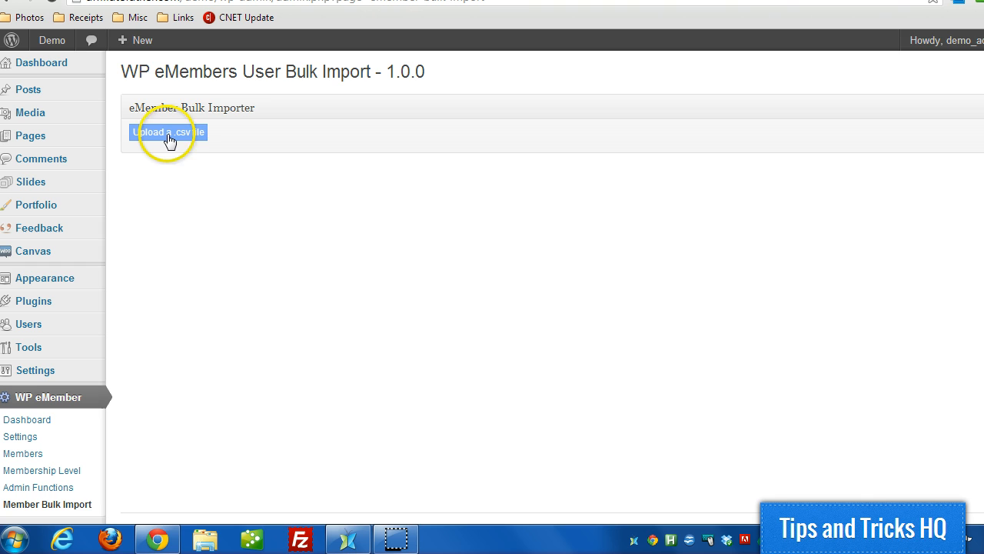
Upload member_list_csv-1.csv so the Import Summary shows 3 succeeded, 0 failed.
left_click(187, 139)
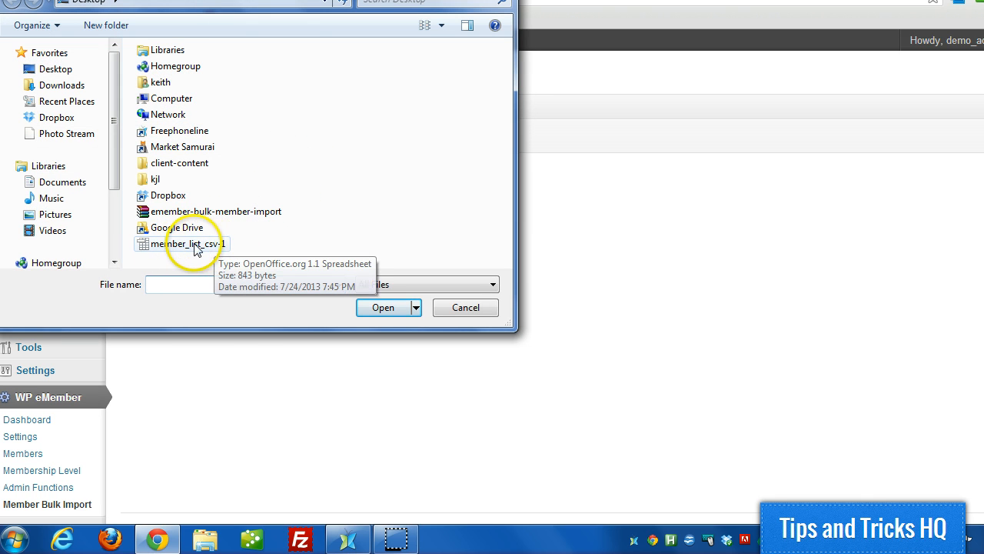
left_click(185, 246)
double_click(185, 246)
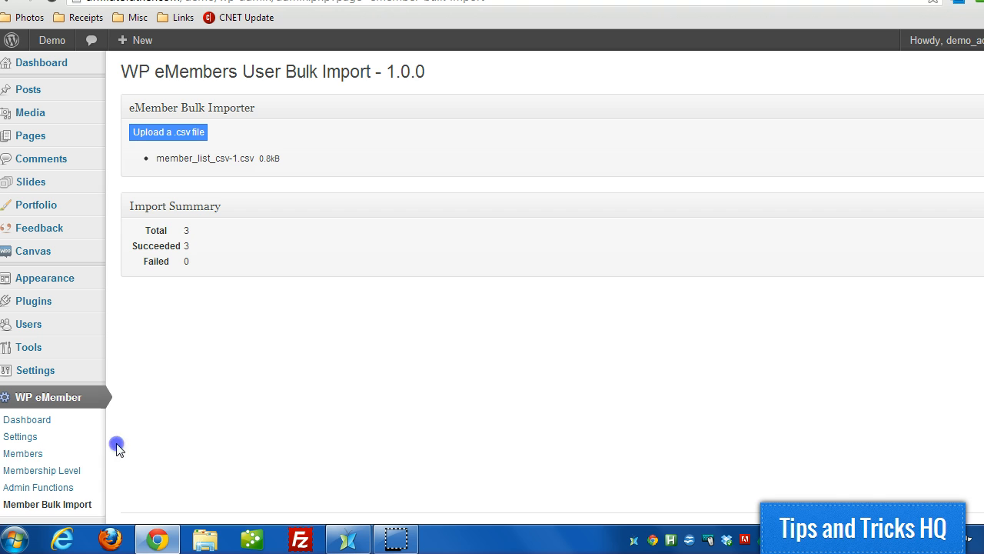
Show the eMember Members list containing test123, test456 and test789.
left_click(39, 454)
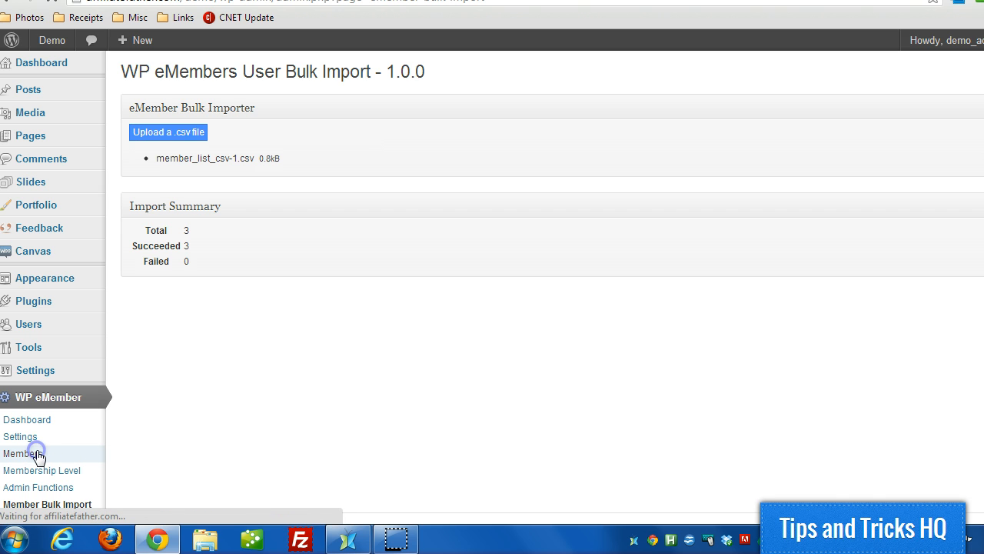